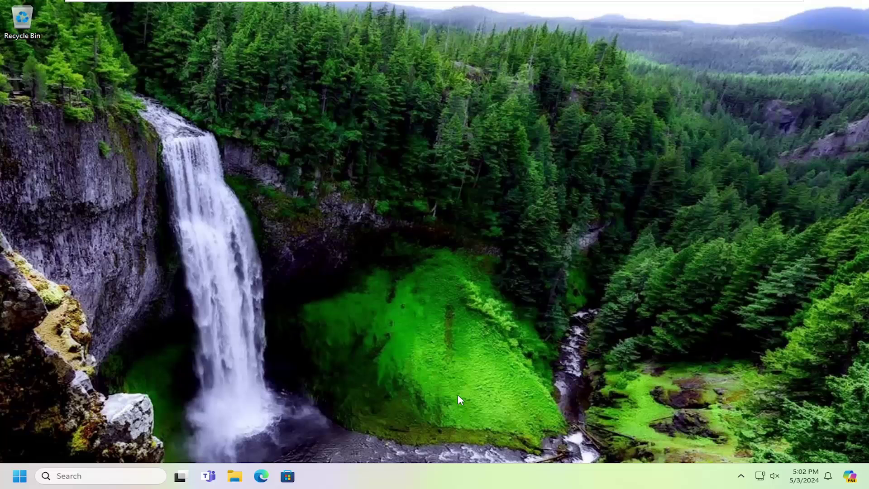
- Open Task Manager from the taskbar to view the running processes
right_click(403, 475)
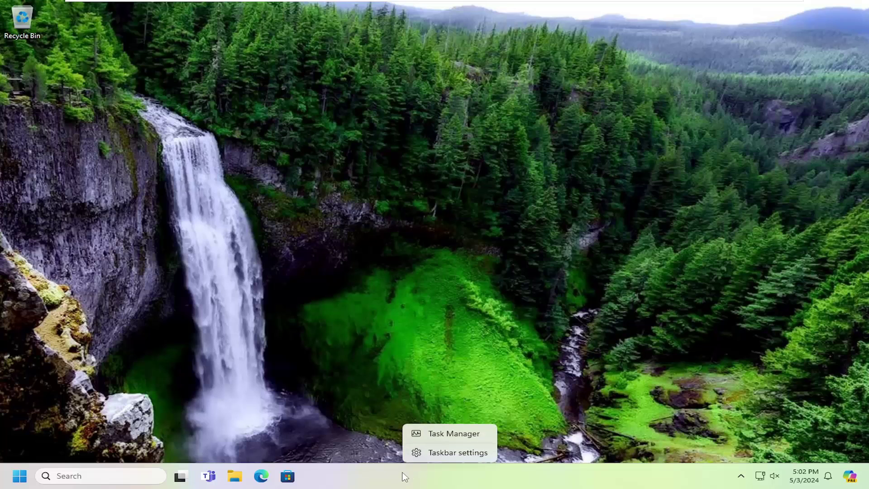
left_click(452, 434)
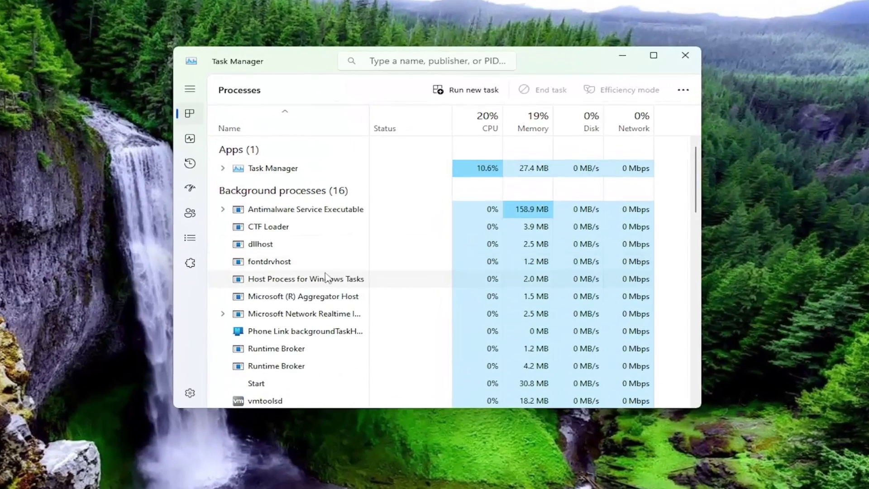
scroll(340, 261, "down", 10)
scroll(320, 284, "down", 6)
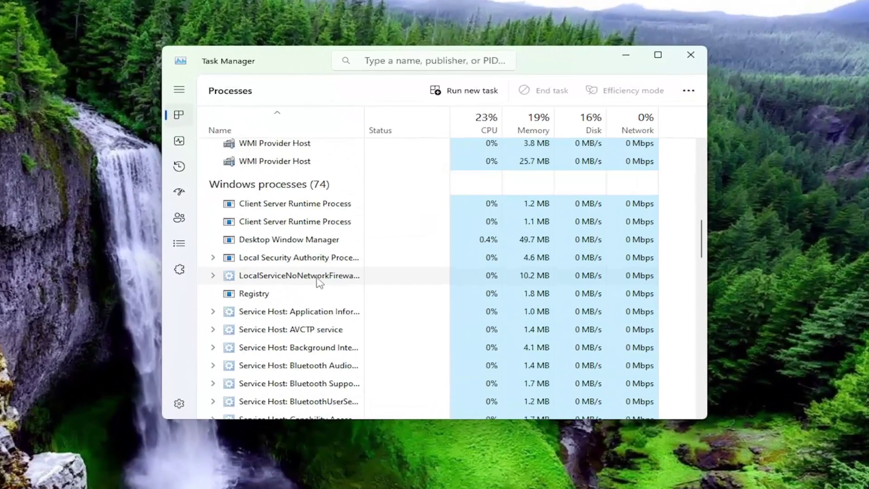
scroll(264, 199, "up", 1)
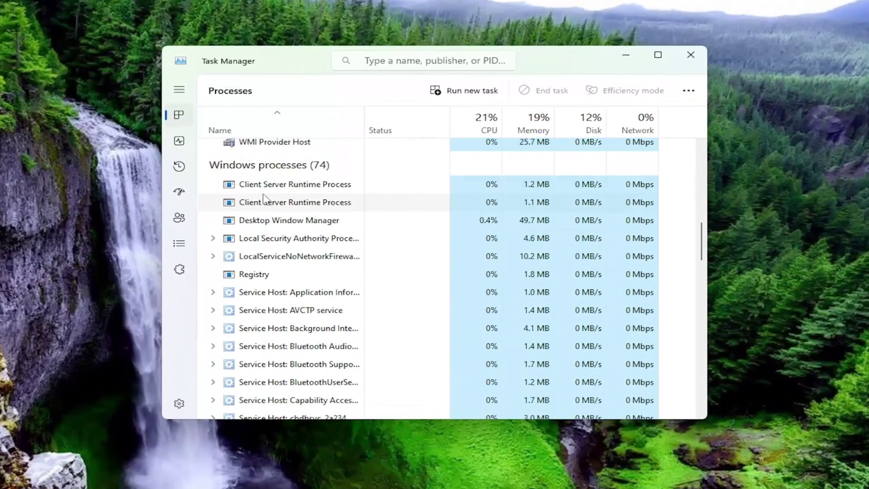
- Restart the Windows Explorer process from the bottom of the process list
left_click(280, 237)
key("End")
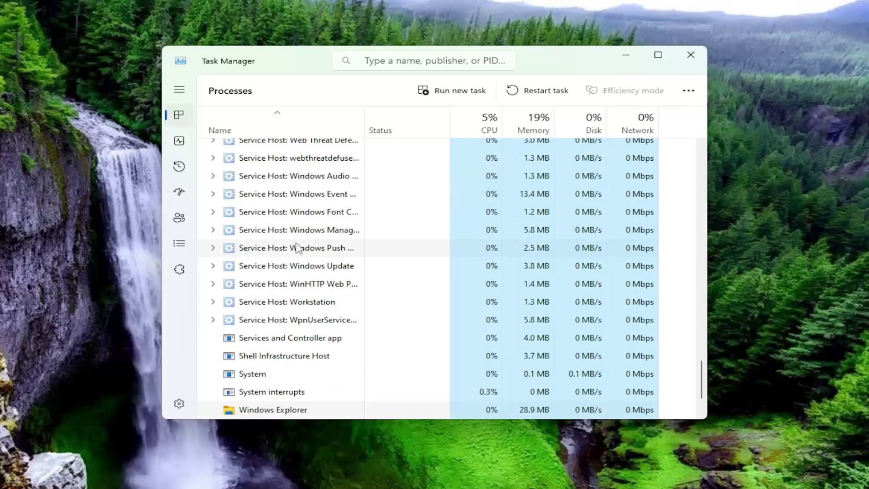
scroll(322, 263, "down", 1)
scroll(319, 281, "up", 2)
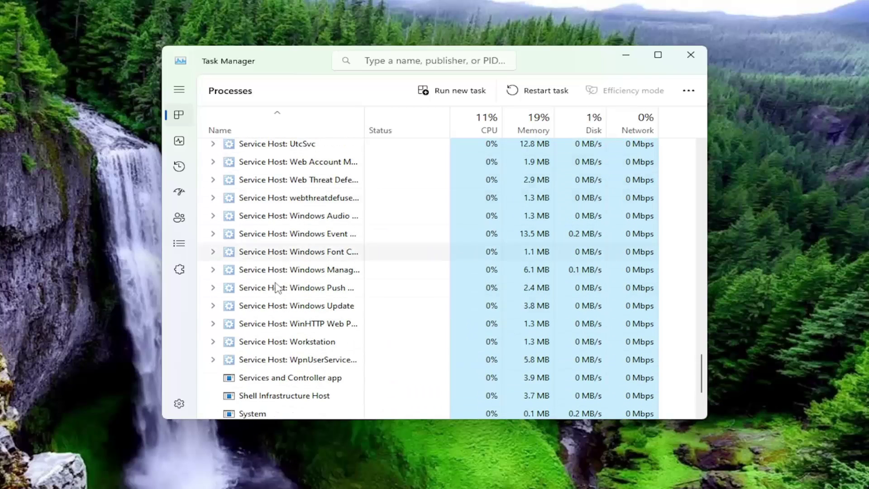
scroll(278, 303, "down", 1)
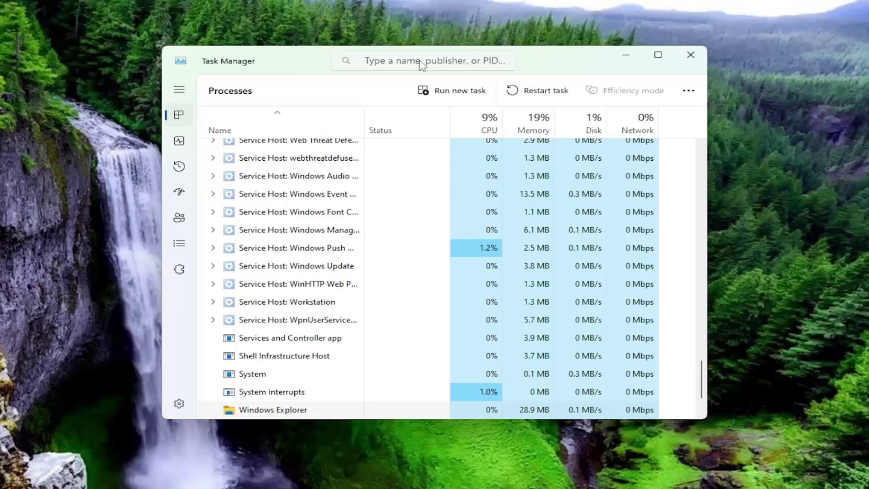
scroll(375, 213, "down", 2)
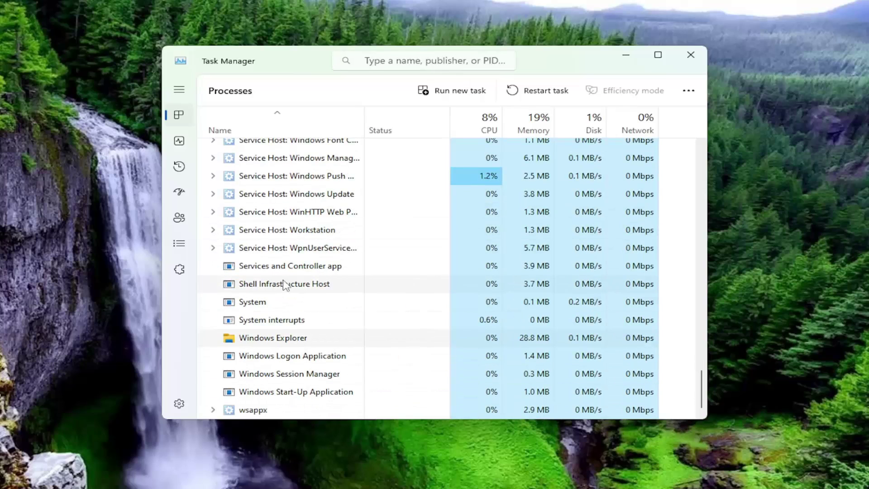
right_click(253, 340)
left_click(306, 347)
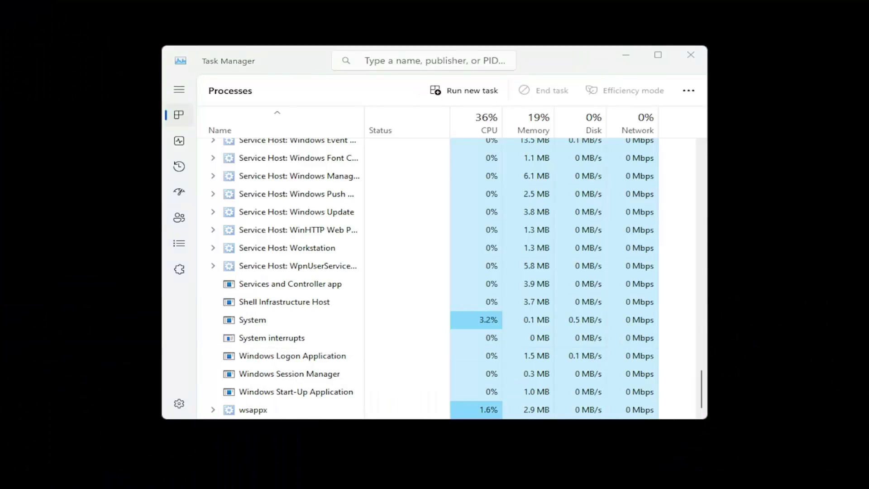
scroll(451, 276, "down", 1)
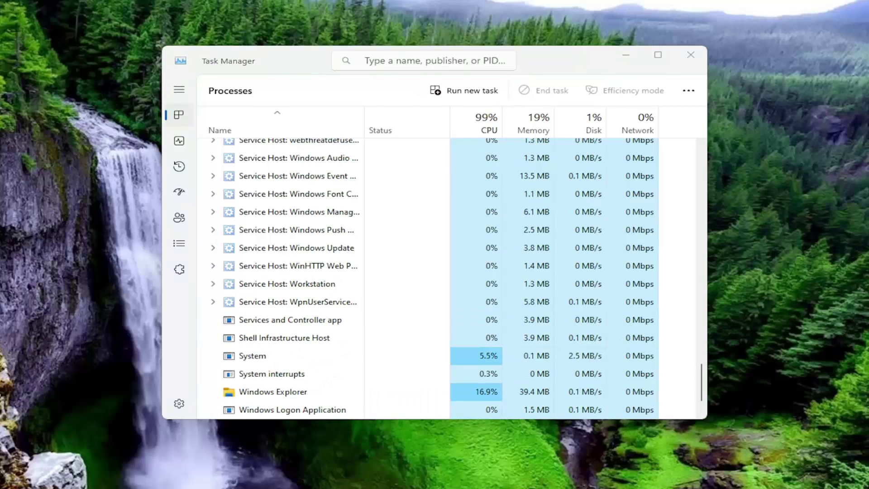
scroll(395, 276, "down", 1)
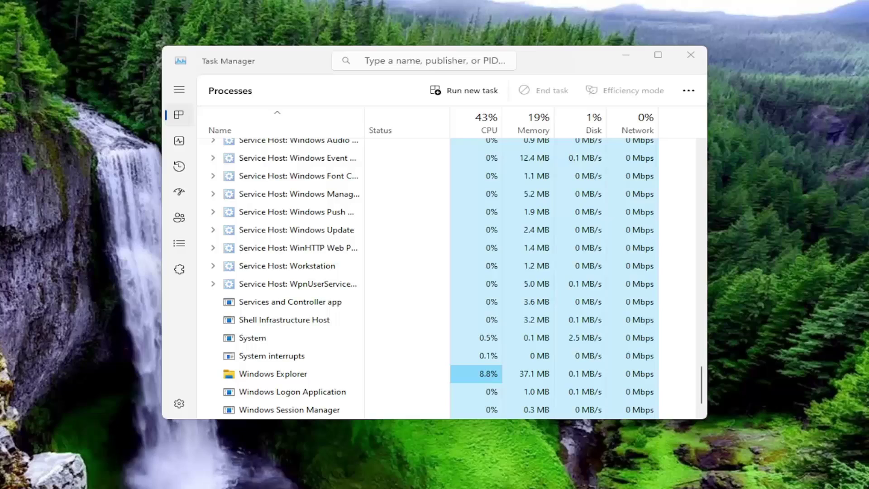
scroll(451, 276, "up", 1)
scroll(395, 276, "down", 1)
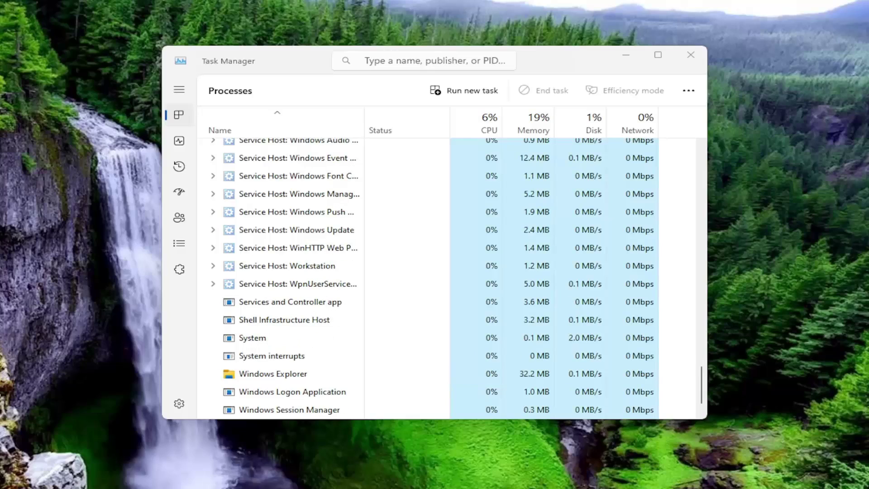
scroll(450, 276, "down", 1)
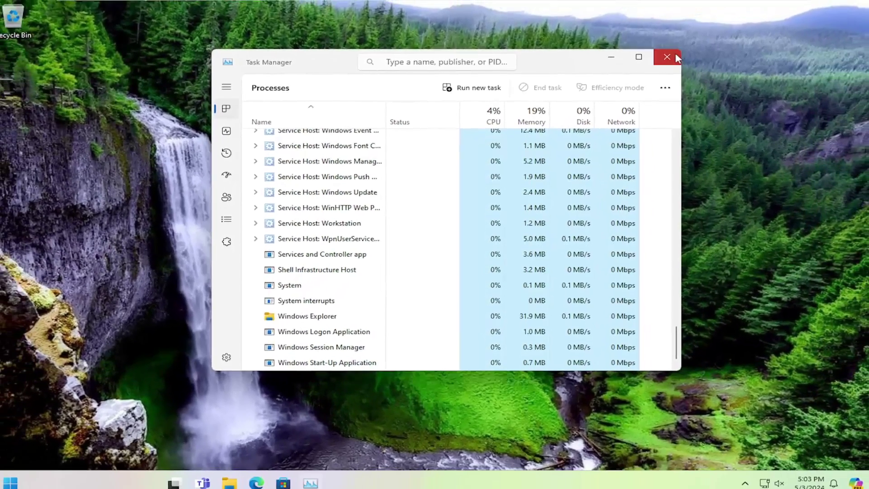
- Close Task Manager, open Indexing Options through a Start search for 'indexin', and centre it
left_click(667, 57)
left_click(10, 483)
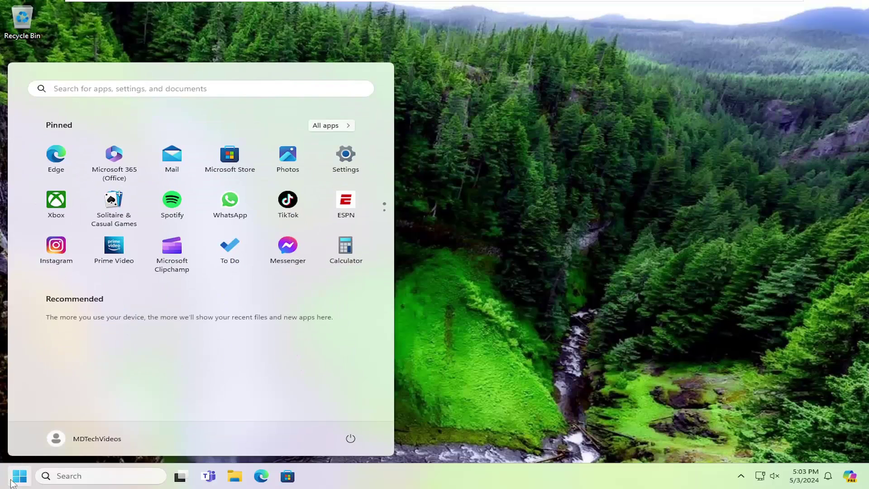
type("iSCSI Initiatorinde")
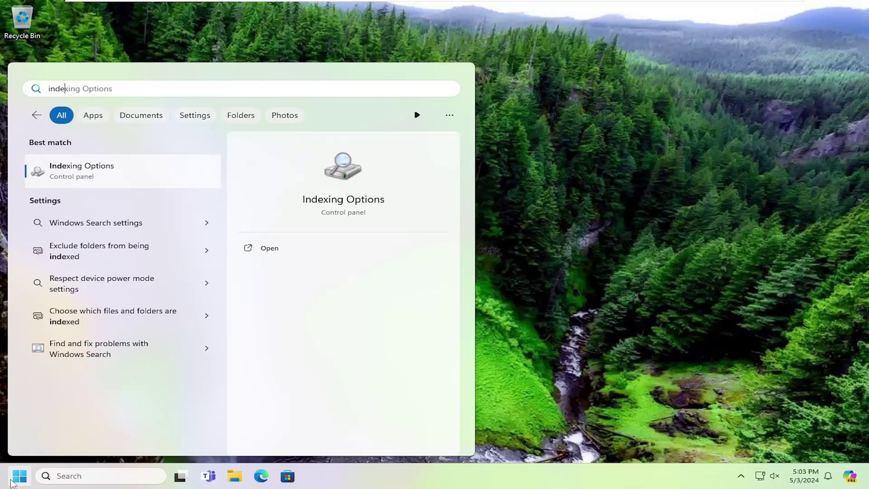
type("xing")
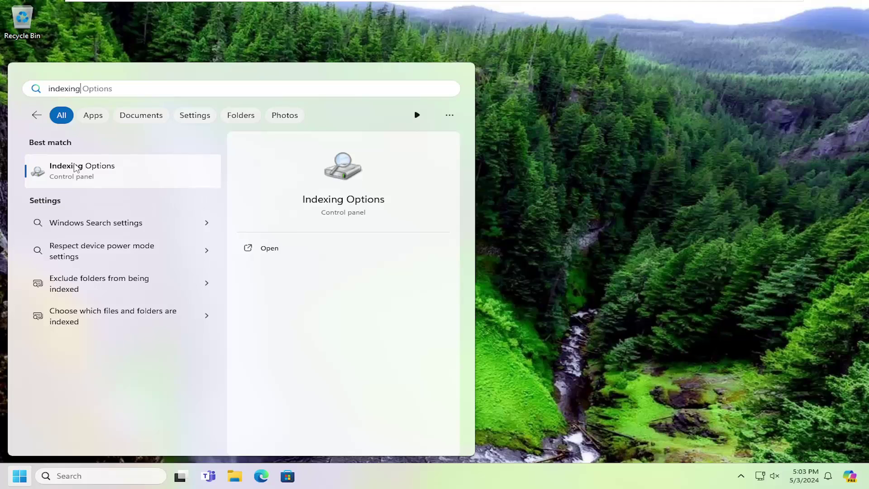
left_click(75, 167)
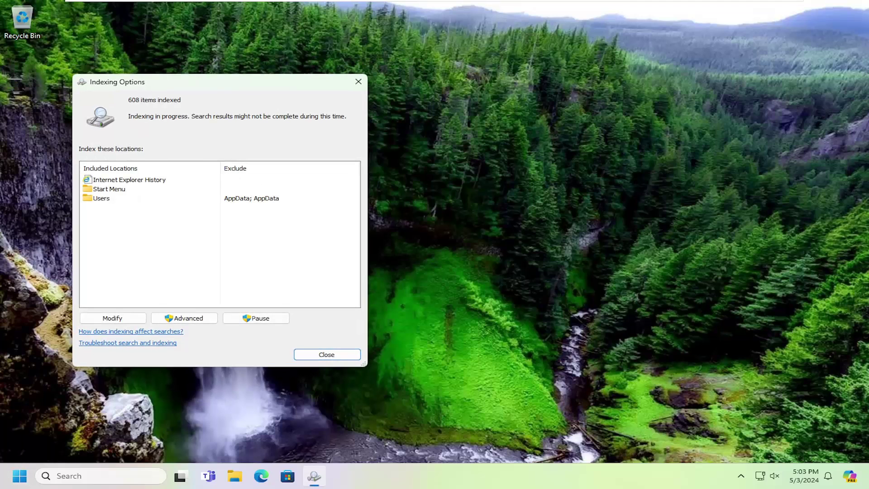
left_click_drag(209, 83, 368, 84)
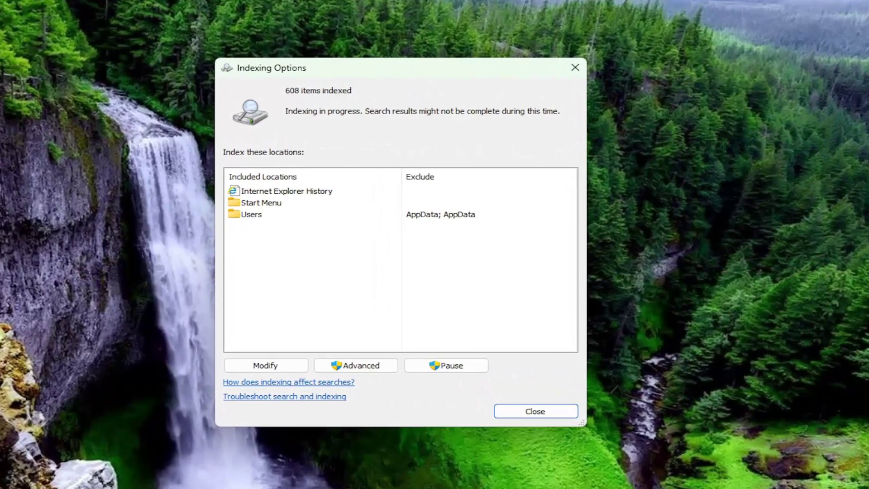
- Tick Local Disk (C:) in the Modify locations list and save it as an indexed location
left_click(266, 365)
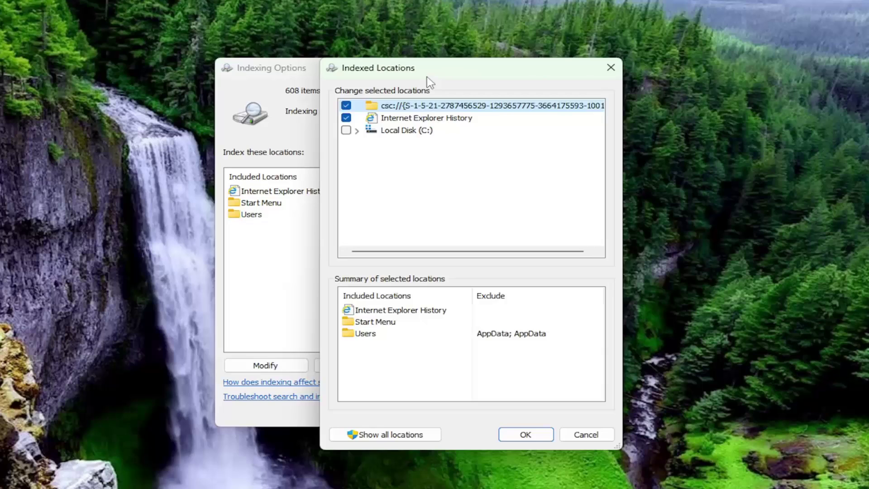
left_click_drag(429, 82, 363, 74)
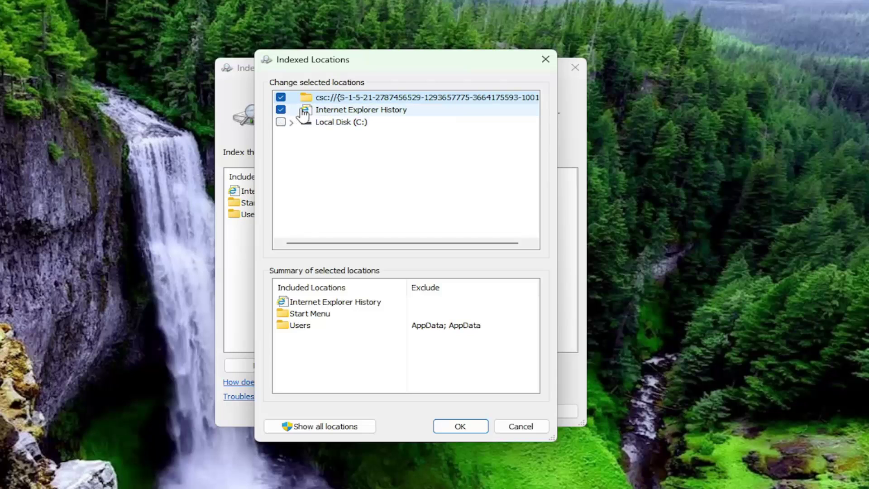
left_click(281, 122)
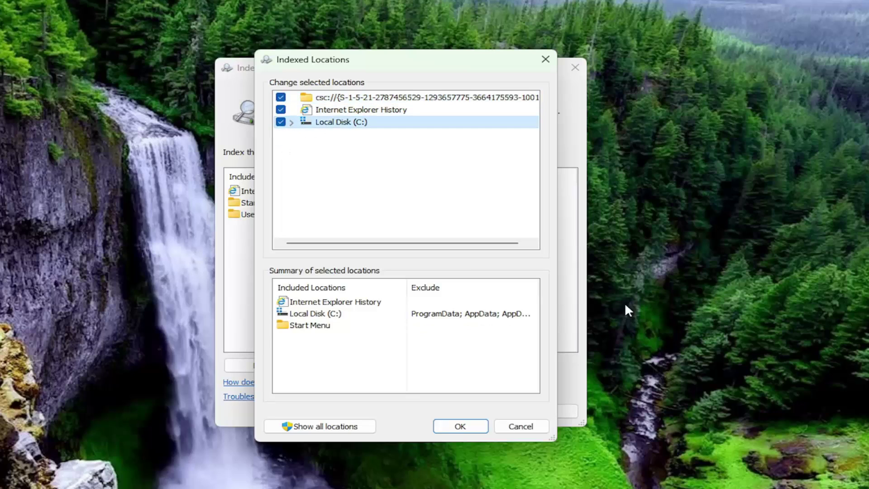
left_click(456, 426)
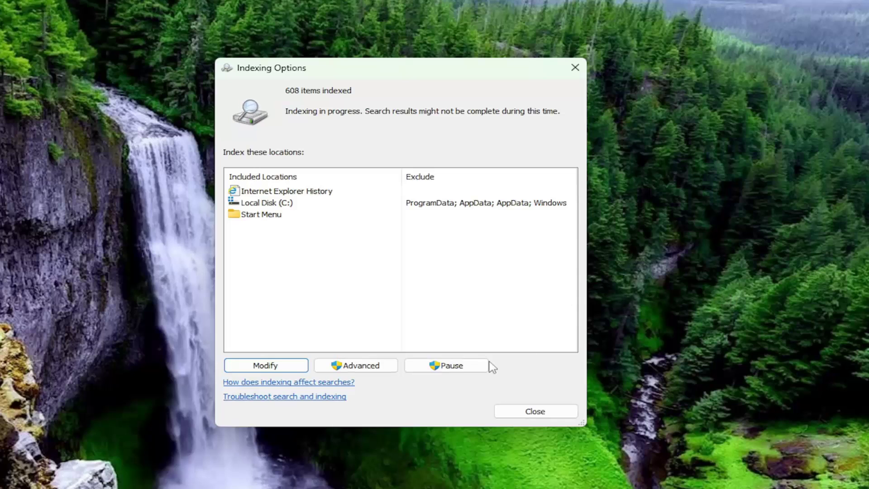
- Rebuild the search index from Advanced Options and confirm the rebuild with OK
left_click(373, 366)
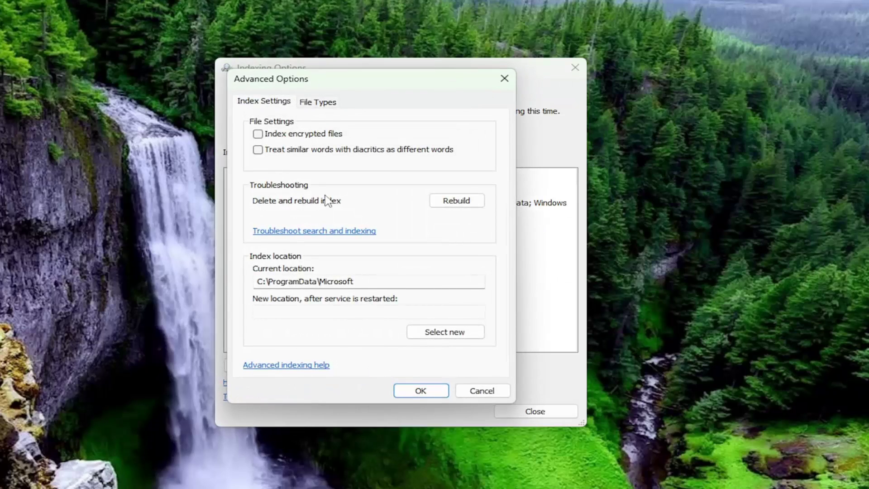
left_click(463, 202)
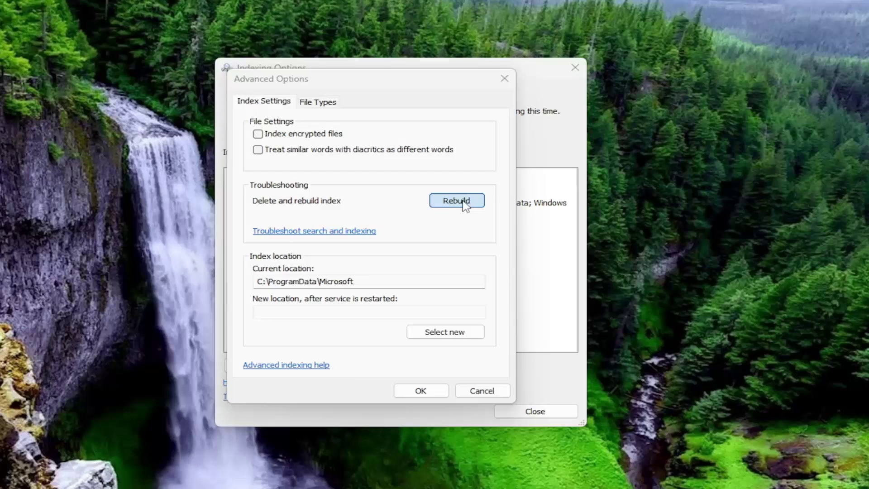
left_click_drag(455, 236, 403, 202)
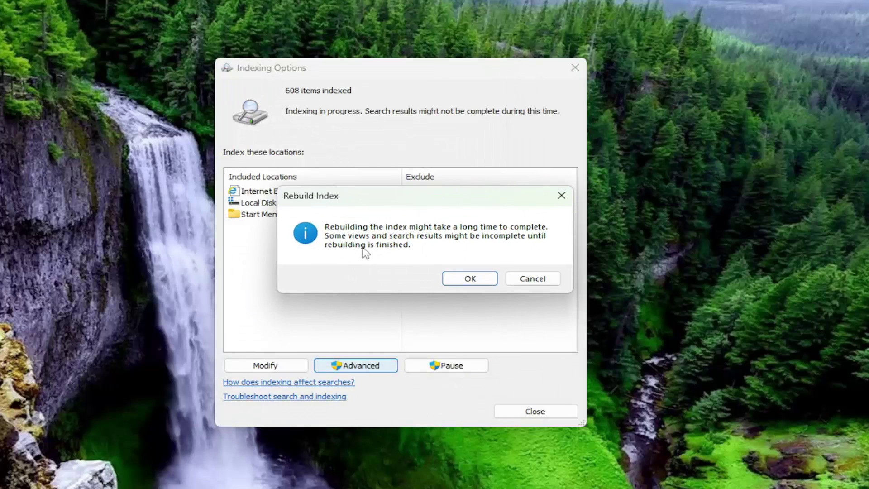
left_click(470, 277)
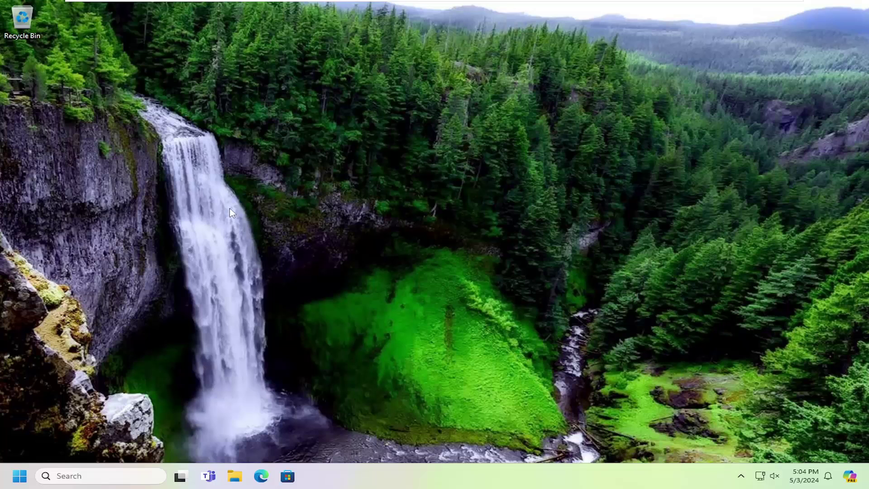
- Run Command Prompt as administrator from a 'cmd' Start search, approving the UAC prompt
left_click(4, 479)
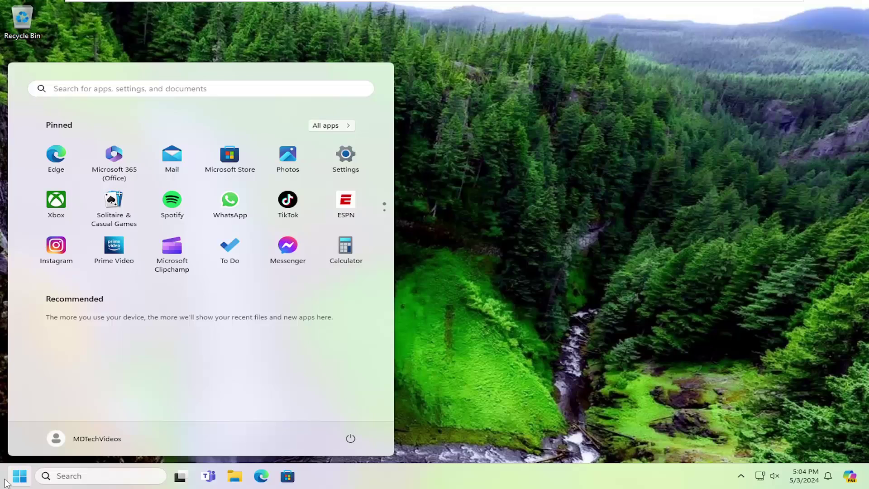
type("cmd")
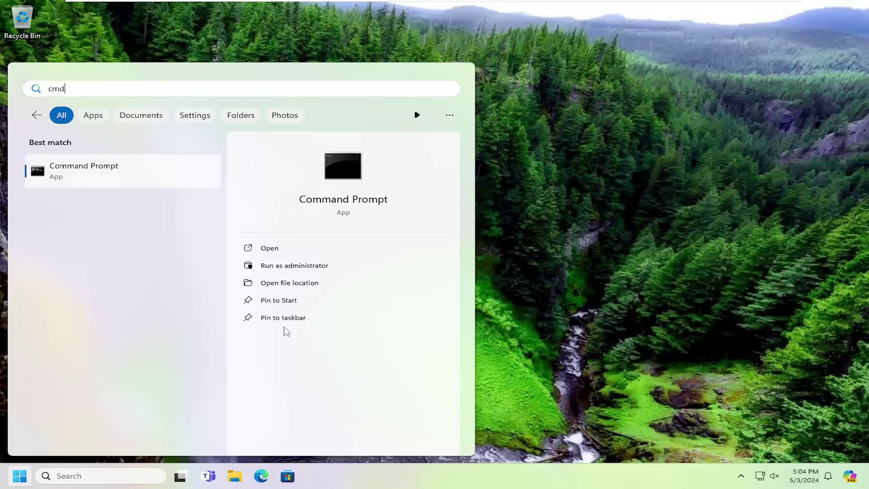
right_click(91, 166)
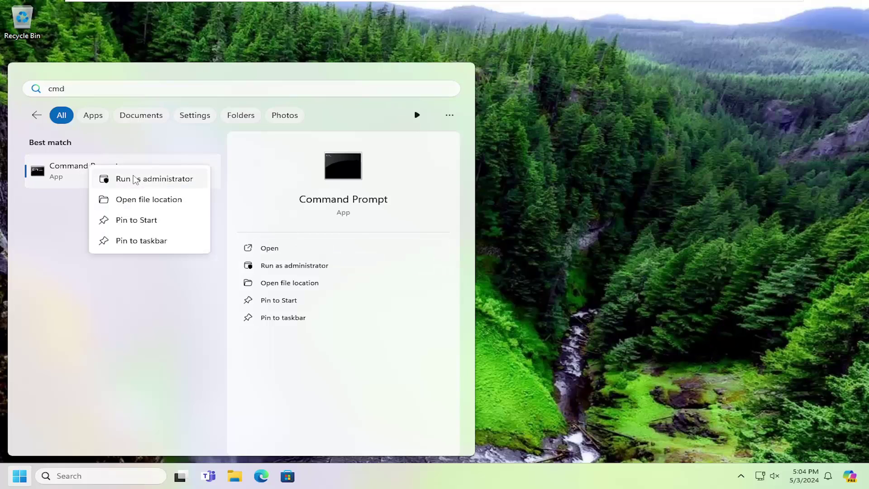
left_click(181, 178)
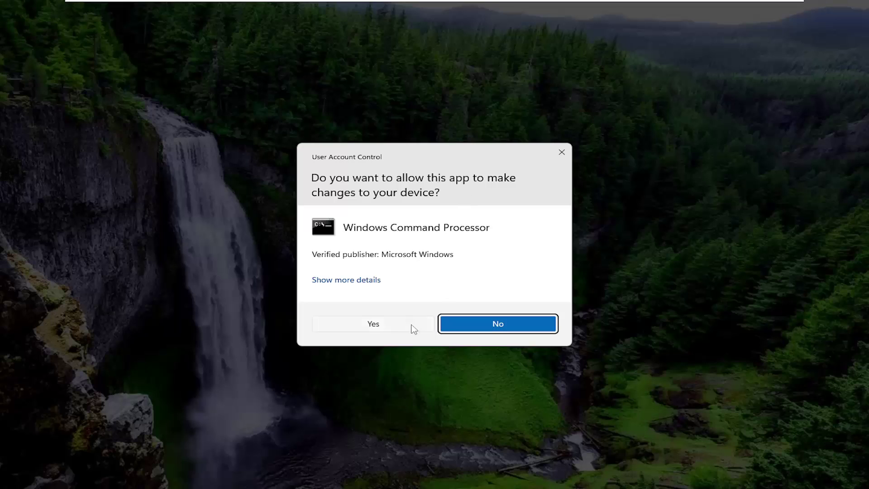
left_click(381, 322)
left_click_drag(315, 23, 421, 80)
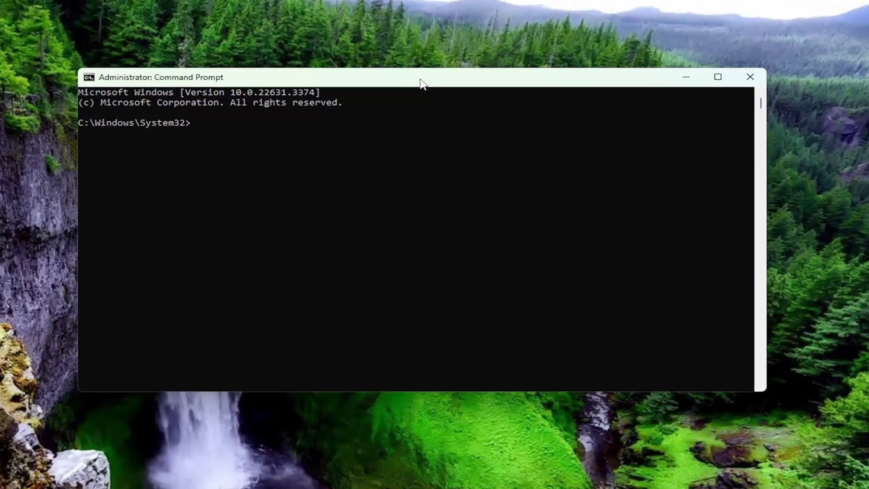
- Run sfc /scannow at the administrator prompt to start the system file scan
type("sfc")
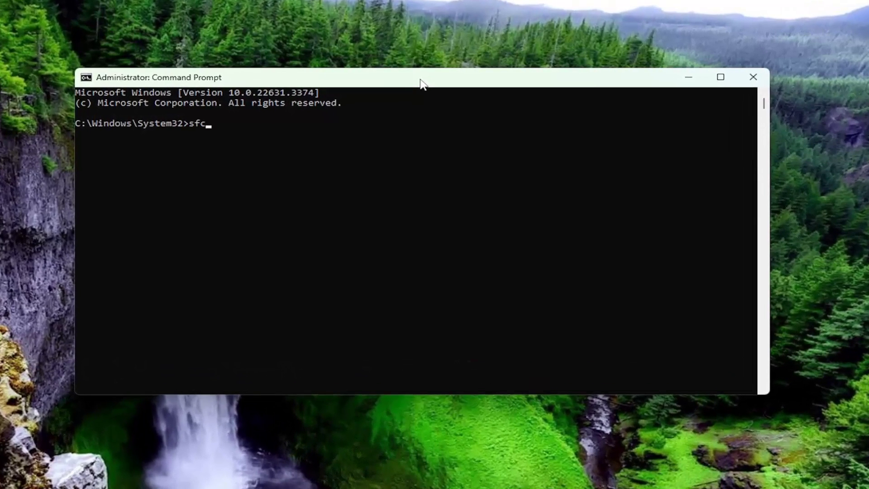
type(" /scannow")
key("Return")
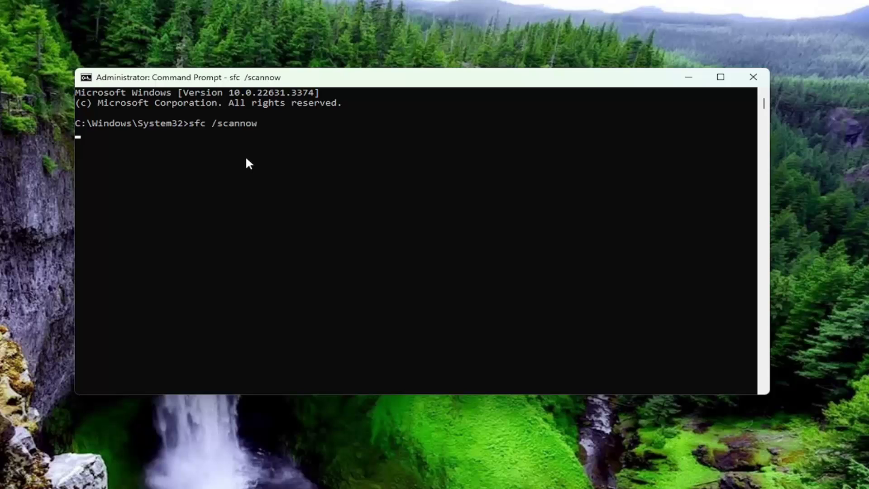